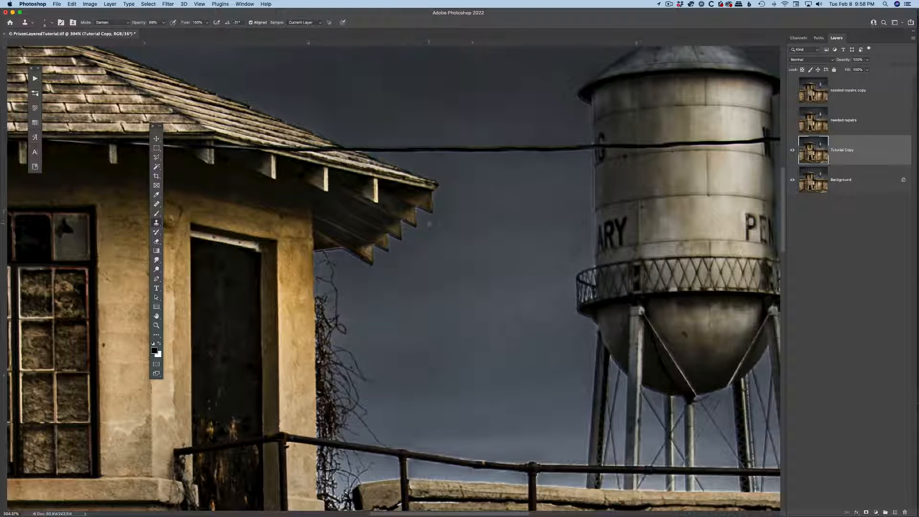
- Examine the sky edges along the tower roof, hanging vines, railing and wall for halos and leftover clone marks
scroll(429, 224, "up", 3)
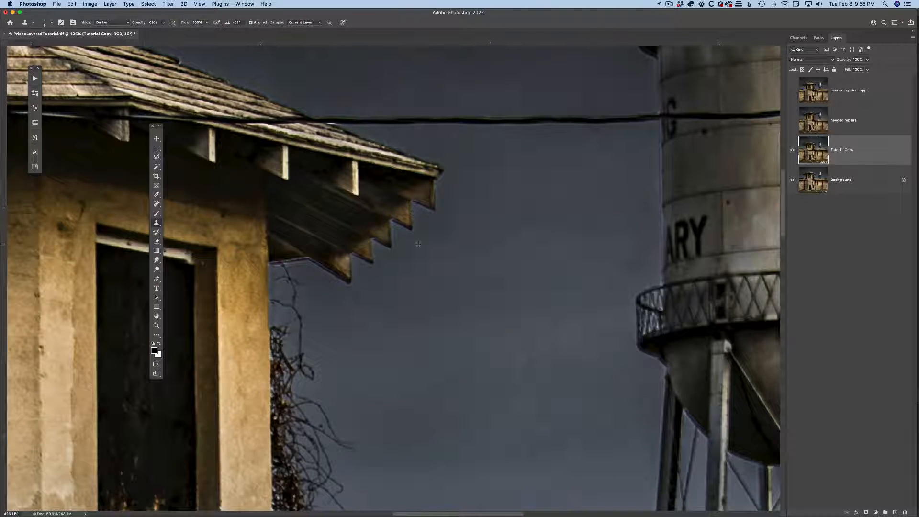
scroll(392, 221, "down", 5)
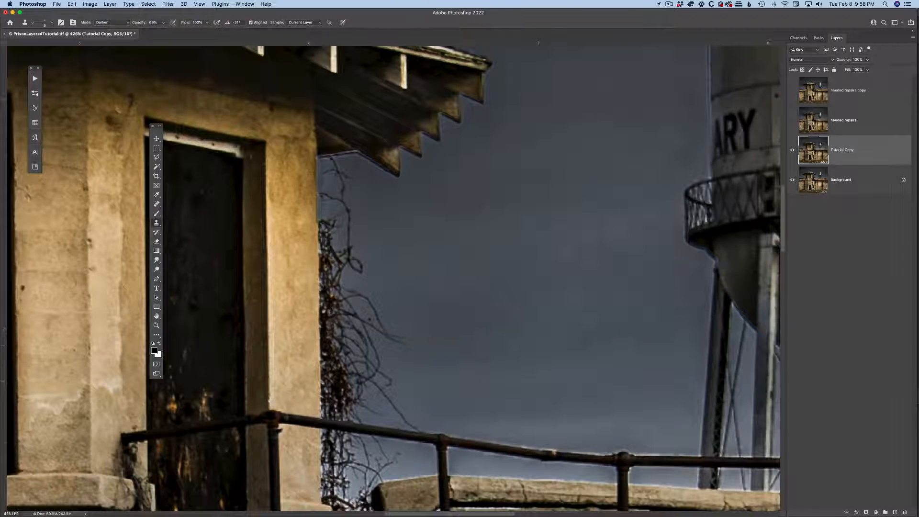
scroll(314, 261, "down", 8)
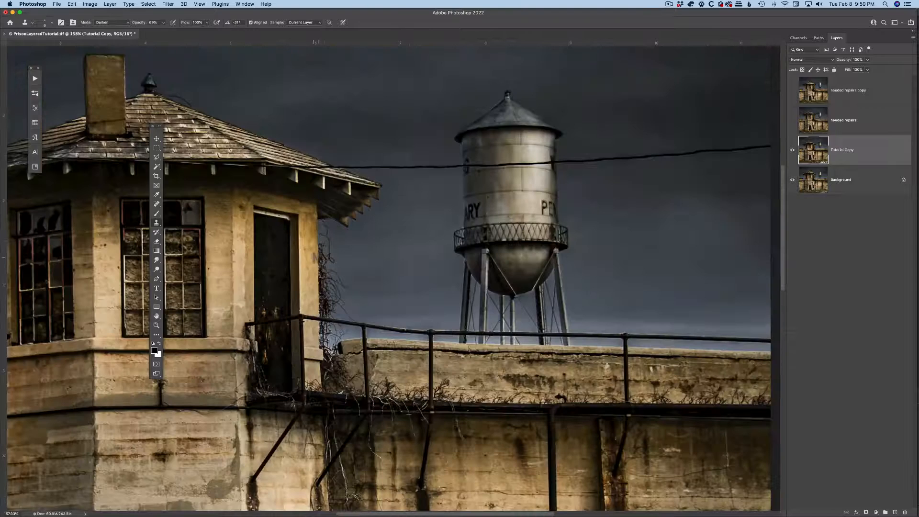
scroll(311, 252, "up", 8)
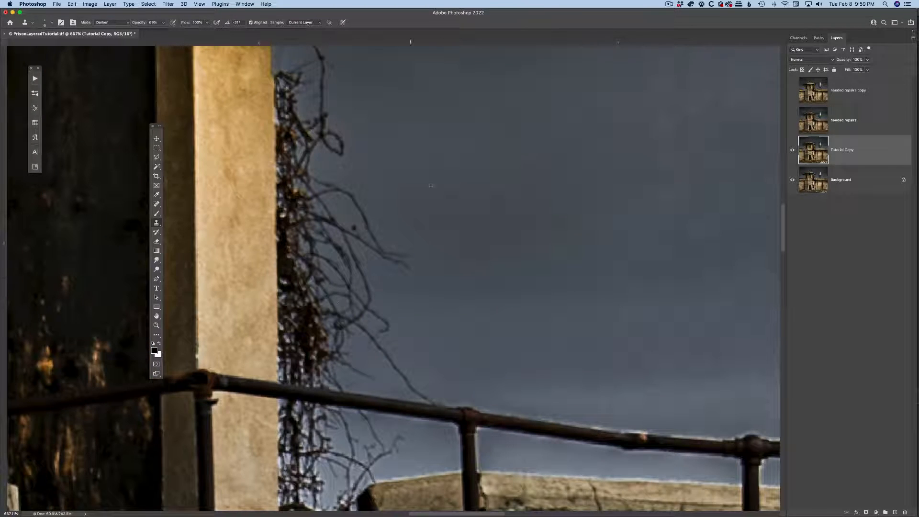
scroll(431, 185, "down", 8)
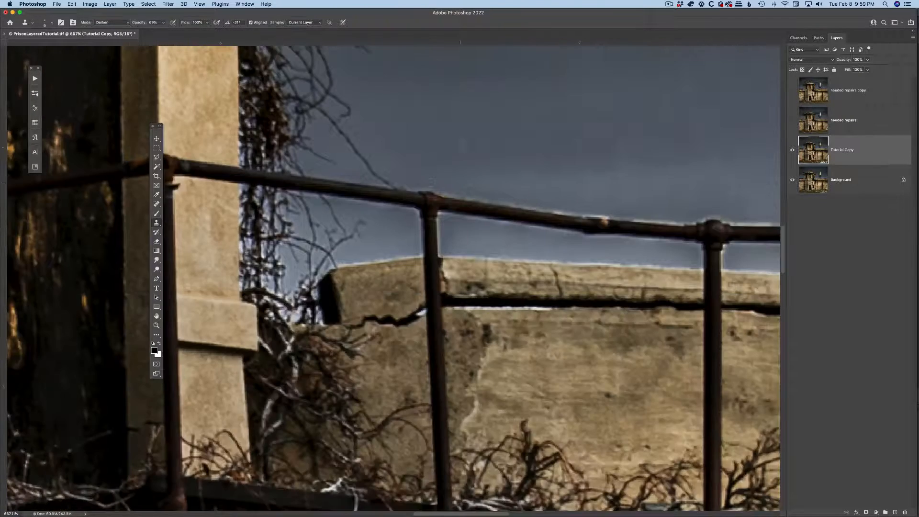
scroll(421, 311, "down", 10)
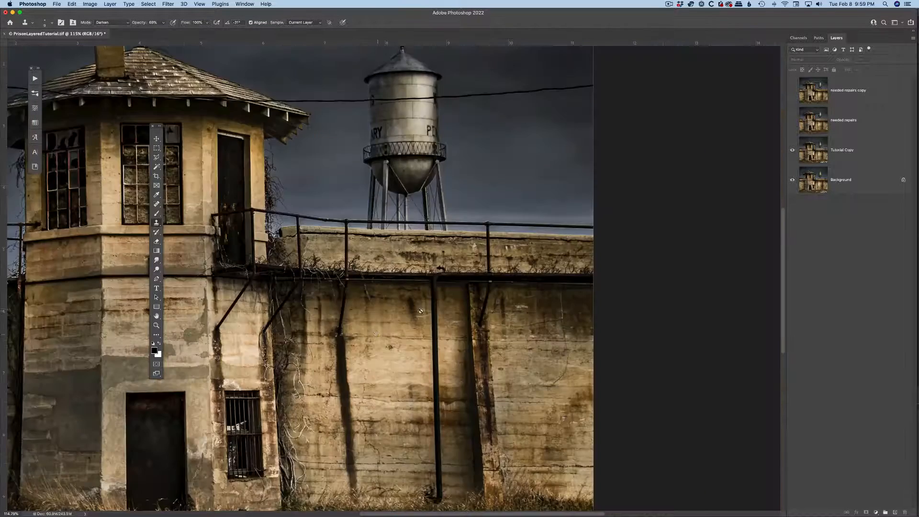
scroll(421, 311, "up", 7)
scroll(421, 311, "left", 9)
scroll(366, 217, "up", 4)
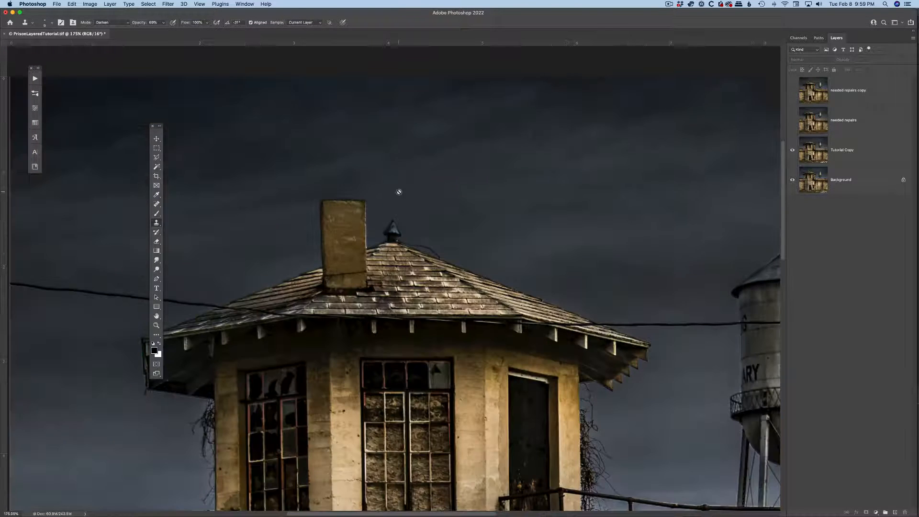
- Reselect the Tutorial Copy layer from the image so the Clone Stamp has an active layer
left_click(420, 207)
left_click(516, 165)
left_click(460, 204, "super")
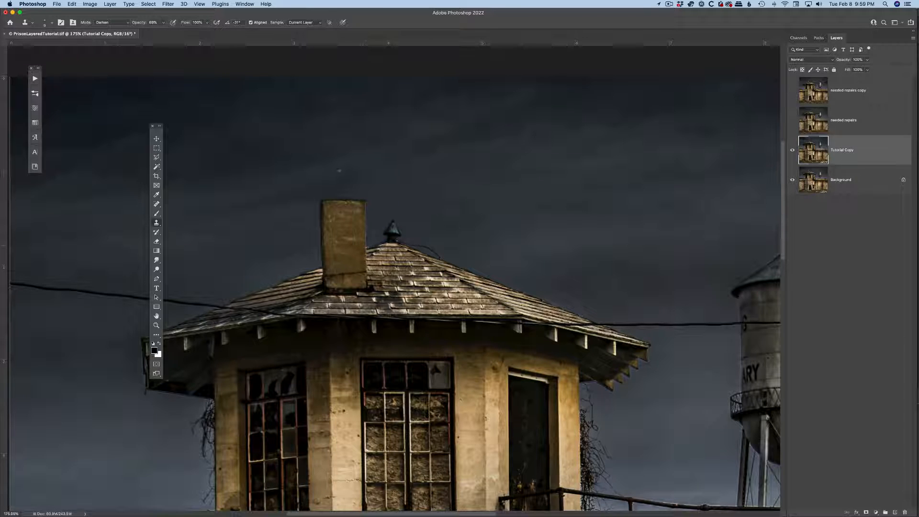
- Switch the Clone Stamp's blending mode to Dissolve and back to Darken
left_click(107, 23)
left_click(112, 13)
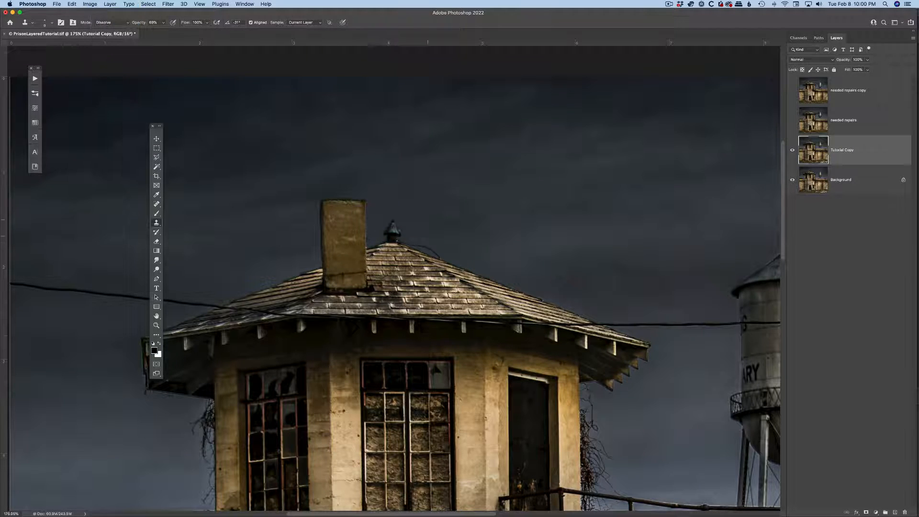
scroll(376, 228, "down", 5)
scroll(376, 228, "right", 8)
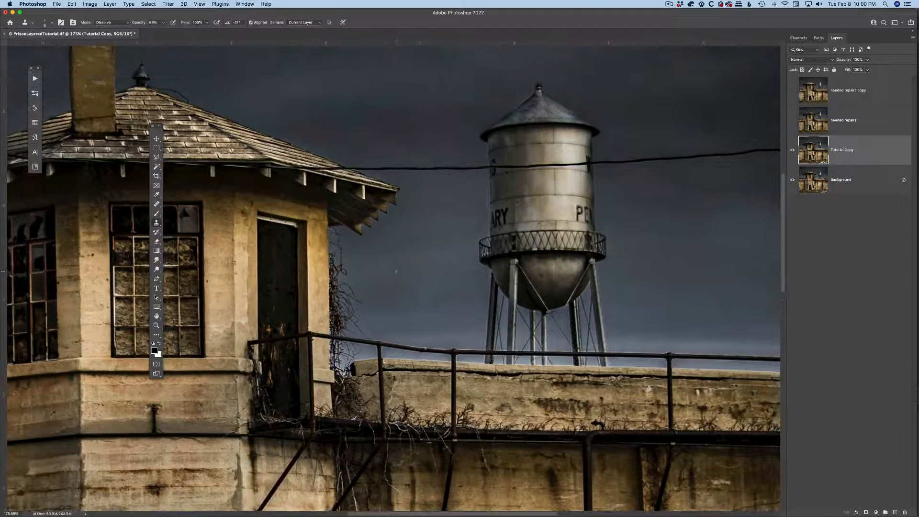
left_click(106, 23)
left_click(110, 44)
- Select the sky on the Tutorial Copy layer and set the Clone Stamp's blending mode to Normal
scroll(476, 209, "down", 5)
scroll(476, 210, "right", 4)
scroll(489, 287, "down", 8)
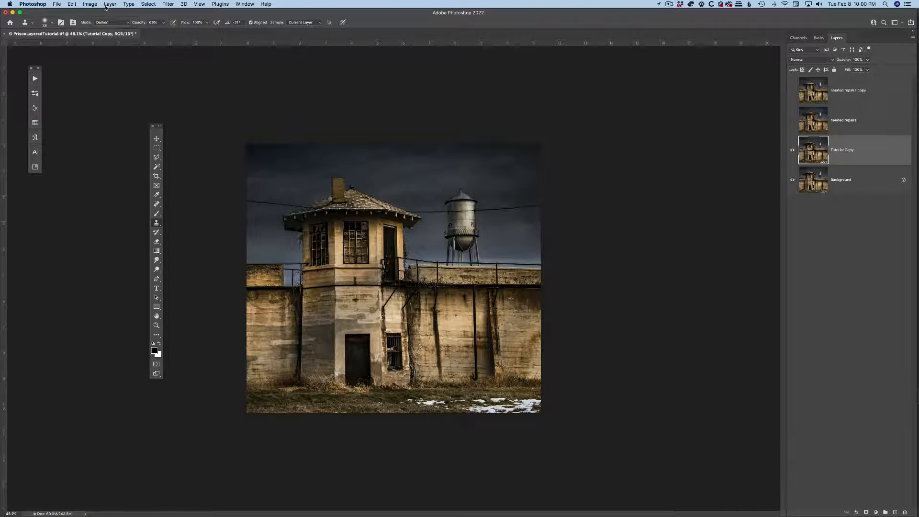
left_click(149, 3)
left_click(160, 85)
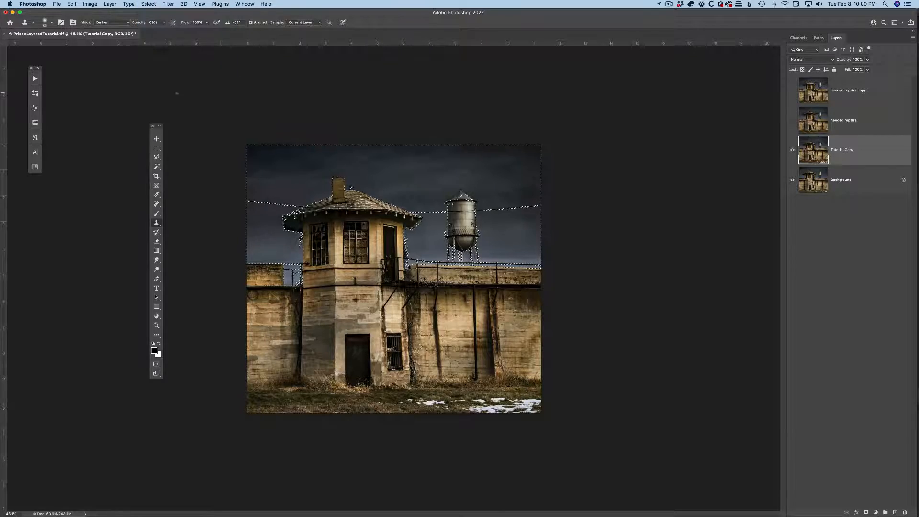
scroll(329, 259, "up", 8)
scroll(335, 268, "left", 6)
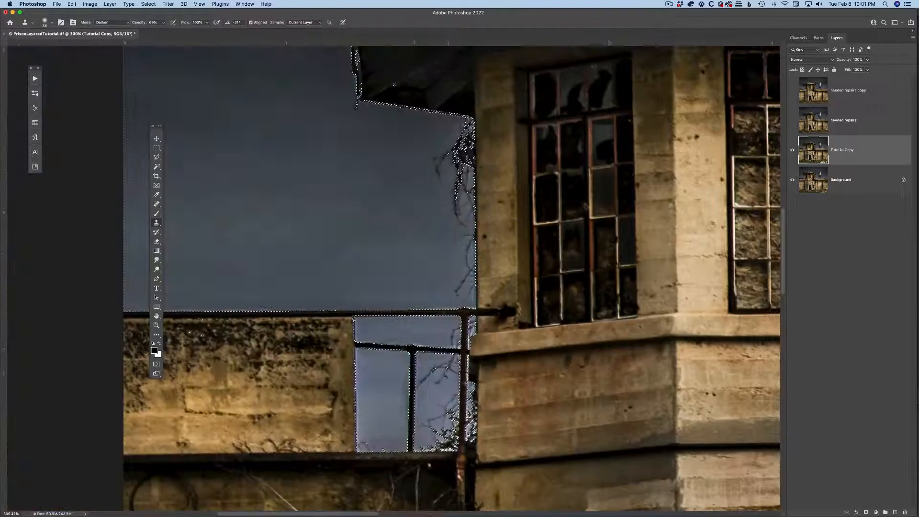
left_click(112, 22)
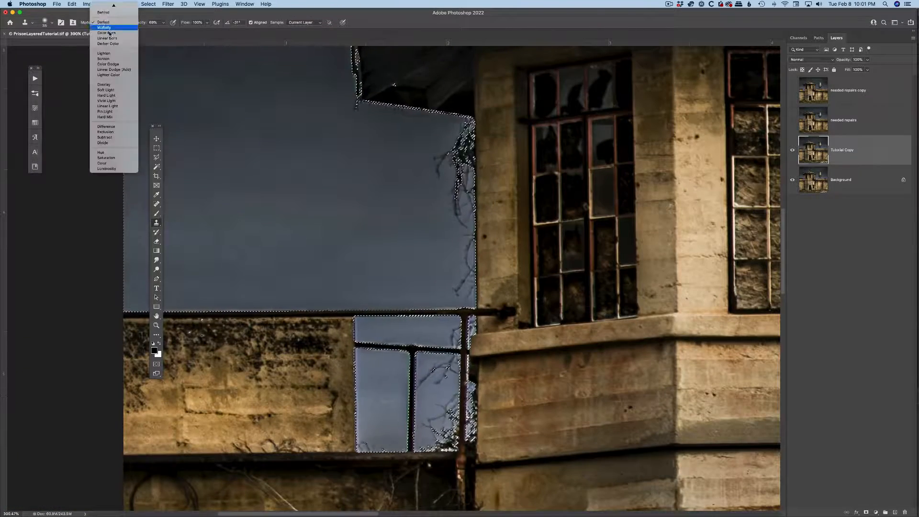
left_click(103, 6)
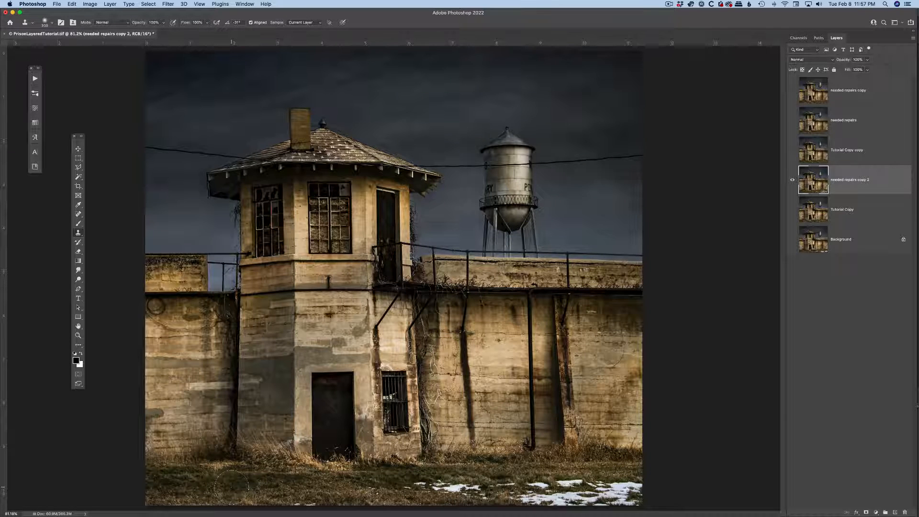
- Reduce the Clone Stamp brush and clone sampled grass over the snow patches in the foreground on needed repairs copy 2
key("bracketleft")
key("bracketleft")
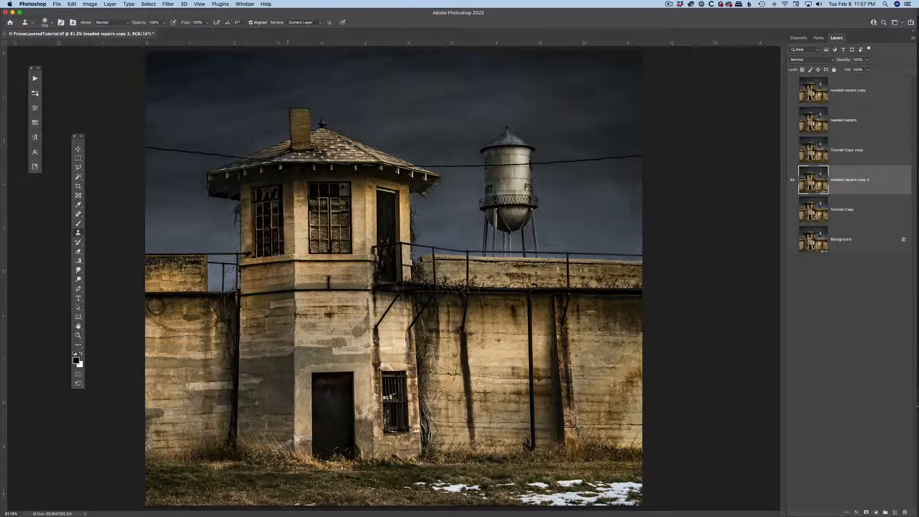
left_click_drag(297, 500, 325, 497)
left_click(219, 481, "alt")
mouse_move(442, 486)
left_mouse_down()
mouse_move(408, 484)
mouse_move(634, 495)
left_mouse_up()
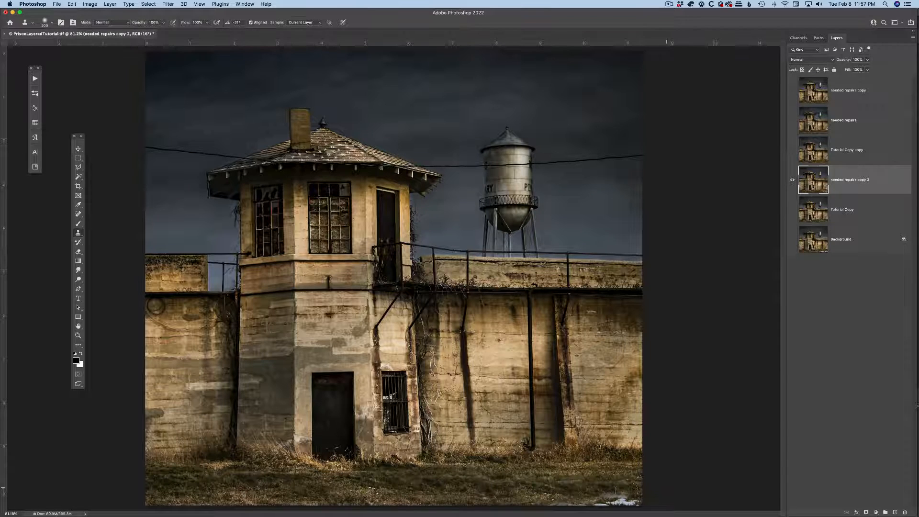
left_click_drag(555, 499, 641, 501)
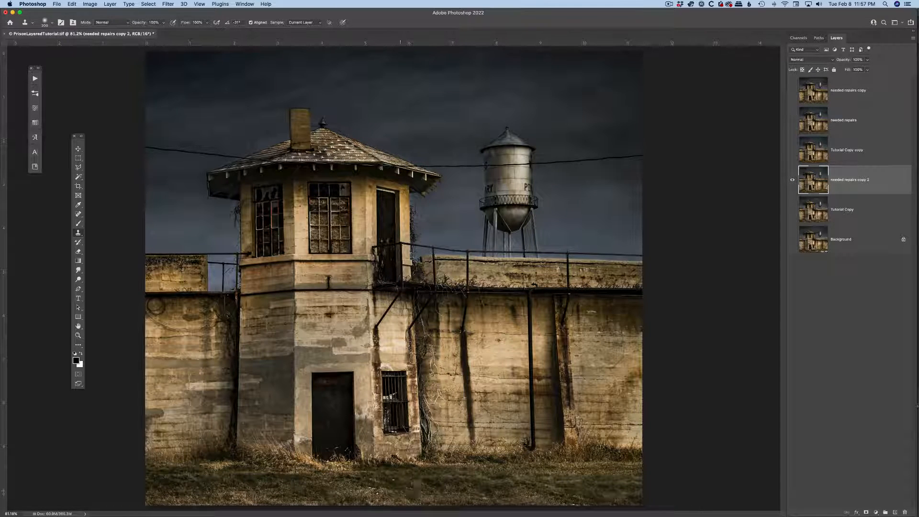
left_click_drag(503, 494, 531, 494)
- Undo the Clone Stamp strokes over the foreground snow
key("super+z")
key("super+z")
key("super+z")
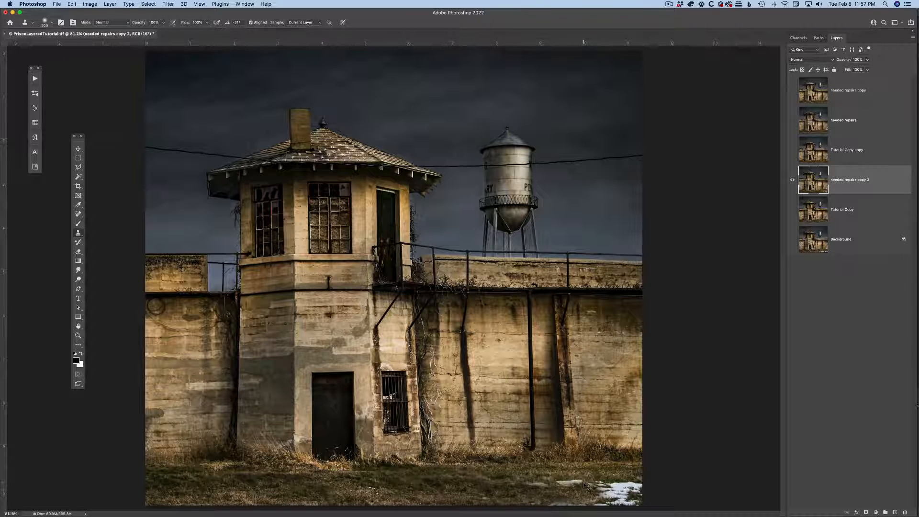
key("super+z")
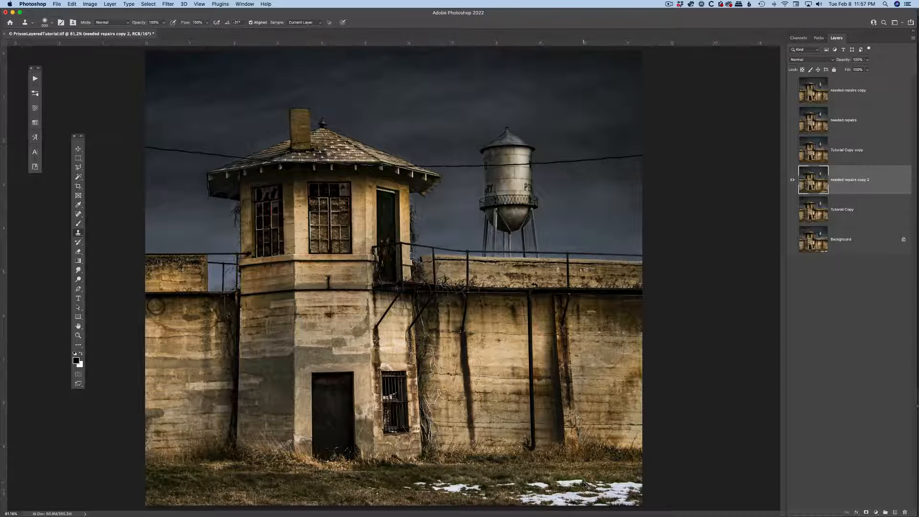
key("super+z")
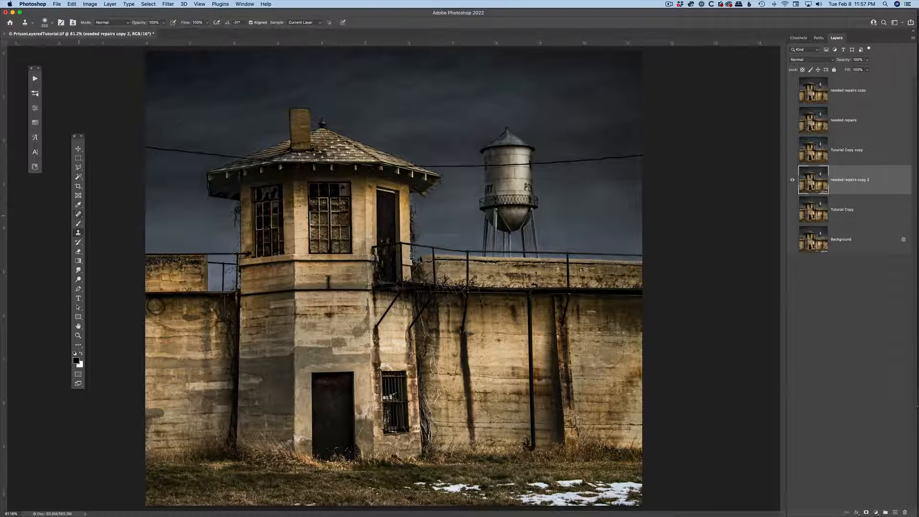
- Remove the leftmost snow patch from the foreground grass with the Spot Healing Brush
left_click(78, 214)
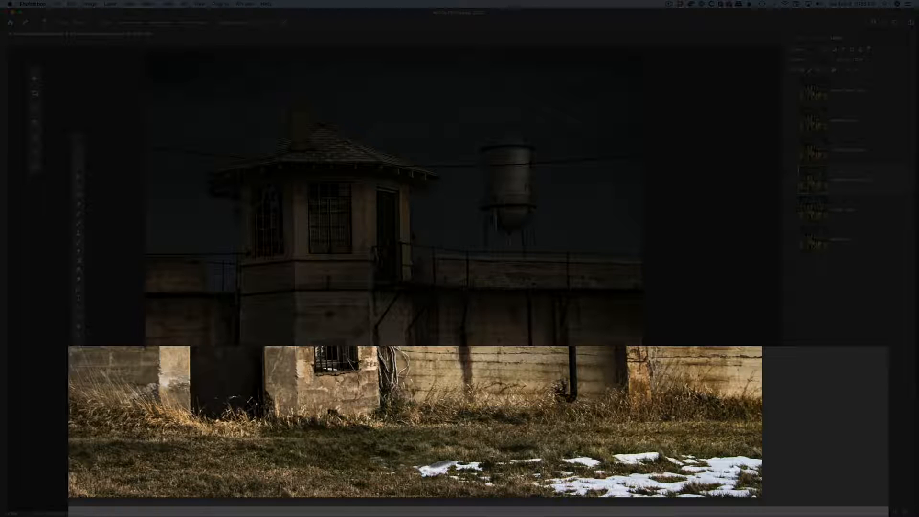
mouse_move(427, 466)
left_mouse_down()
mouse_move(403, 469)
mouse_move(443, 470)
mouse_move(423, 478)
mouse_move(465, 464)
mouse_move(476, 465)
mouse_move(452, 468)
mouse_move(527, 483)
left_mouse_up()
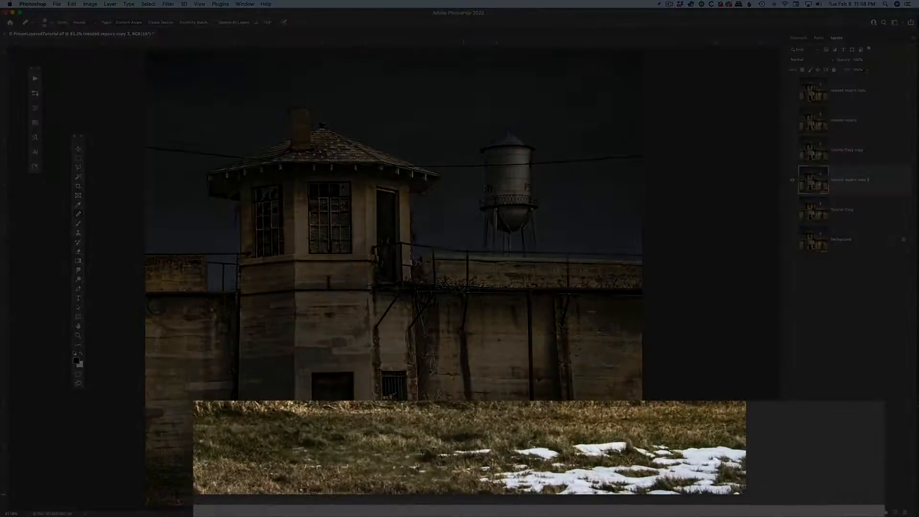
- Clone grass over the small upper snow patches in the foreground with the Clone Stamp
key("s")
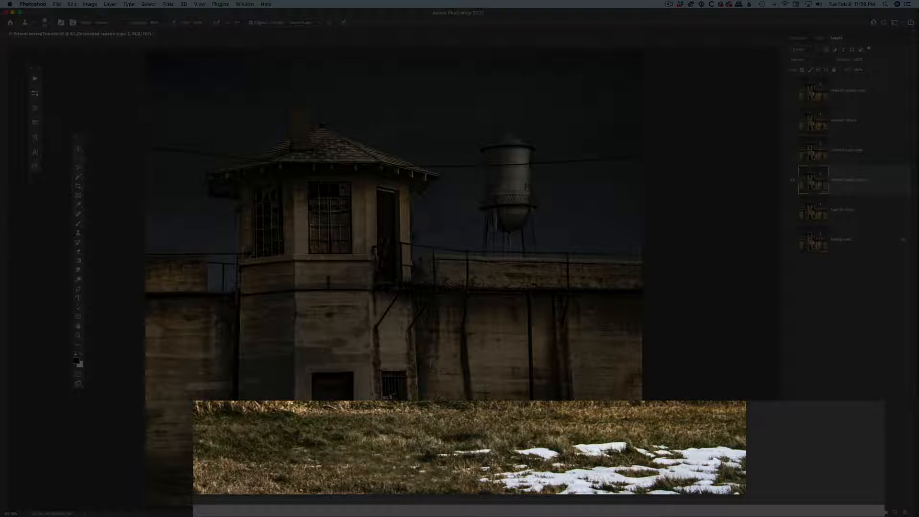
mouse_move(466, 462)
left_mouse_down()
mouse_move(445, 462)
mouse_move(492, 446)
mouse_move(430, 461)
left_mouse_up()
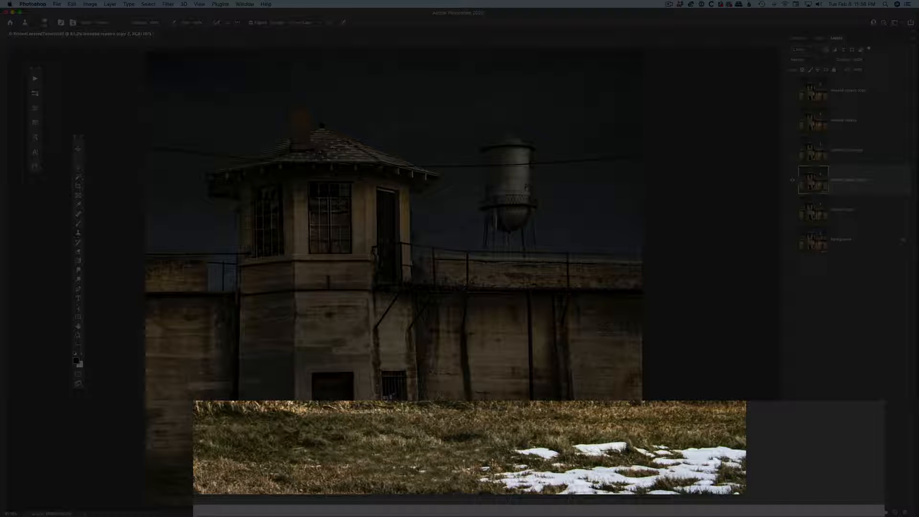
left_click_drag(486, 456, 493, 451)
mouse_move(518, 451)
left_mouse_down()
mouse_move(534, 451)
mouse_move(502, 451)
mouse_move(563, 453)
mouse_move(547, 453)
mouse_move(553, 459)
mouse_move(525, 449)
mouse_move(632, 446)
mouse_move(588, 450)
mouse_move(610, 455)
mouse_move(591, 457)
mouse_move(661, 443)
mouse_move(646, 455)
mouse_move(736, 453)
mouse_move(701, 454)
mouse_move(721, 448)
mouse_move(706, 462)
mouse_move(723, 463)
left_mouse_up()
left_click(638, 455)
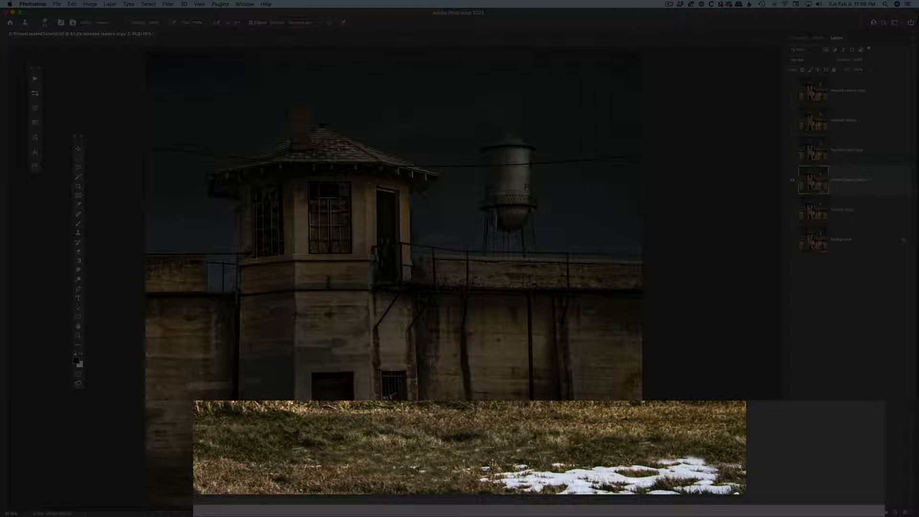
- Clone grass over the remaining large snow area, working from its left end toward the photo's lower right corner
left_click_drag(427, 471, 402, 465)
mouse_move(451, 465)
left_mouse_down()
mouse_move(526, 466)
mouse_move(507, 484)
mouse_move(559, 469)
mouse_move(555, 478)
left_mouse_up()
left_click_drag(484, 472, 494, 483)
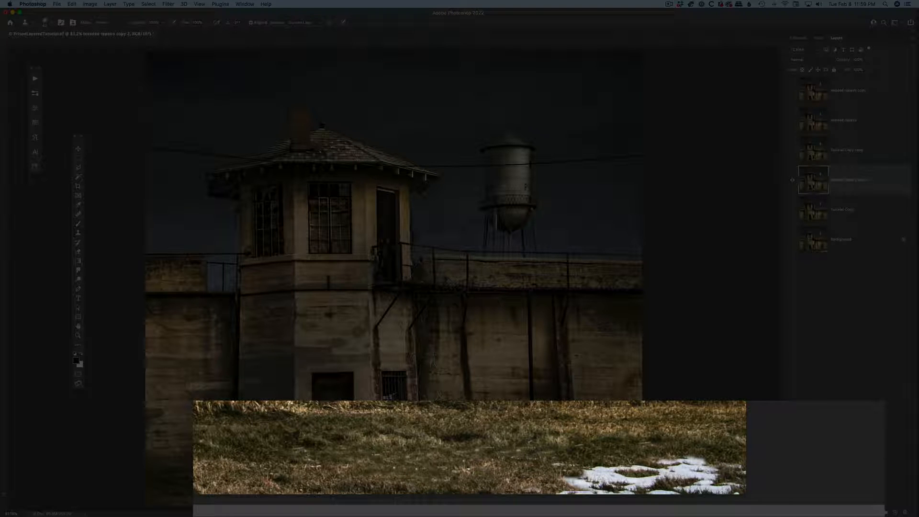
mouse_move(561, 476)
left_mouse_down()
mouse_move(613, 473)
mouse_move(551, 472)
mouse_move(576, 491)
mouse_move(557, 493)
mouse_move(602, 492)
left_mouse_up()
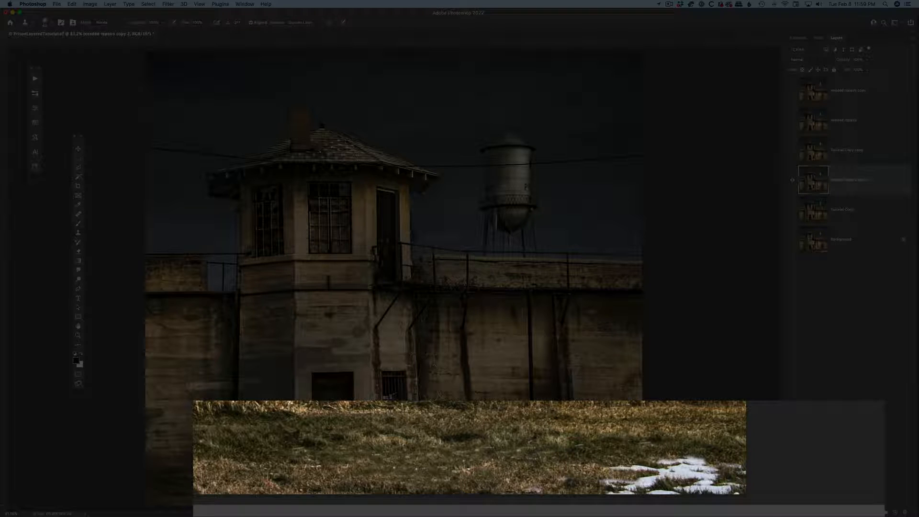
mouse_move(656, 473)
left_mouse_down()
mouse_move(627, 471)
mouse_move(636, 481)
mouse_move(610, 479)
mouse_move(627, 493)
mouse_move(607, 489)
left_mouse_up()
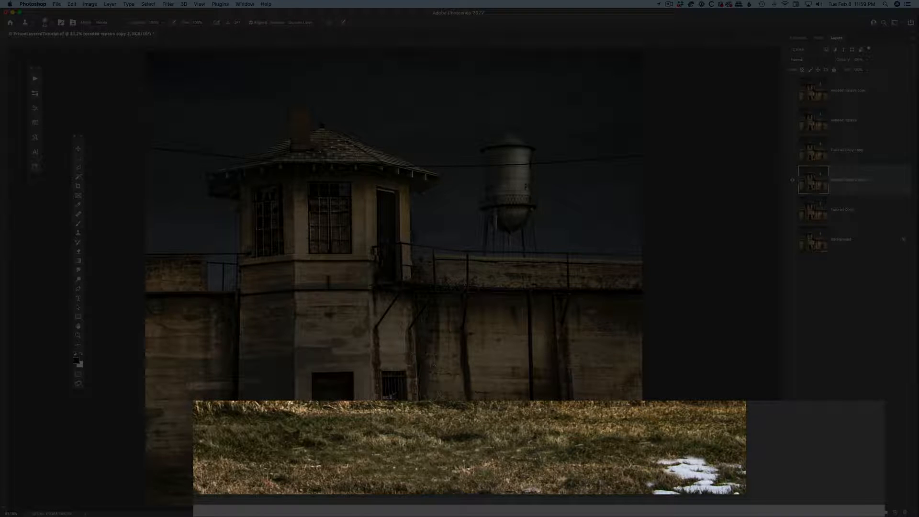
mouse_move(698, 476)
left_mouse_down()
mouse_move(653, 472)
mouse_move(732, 463)
mouse_move(646, 460)
left_mouse_up()
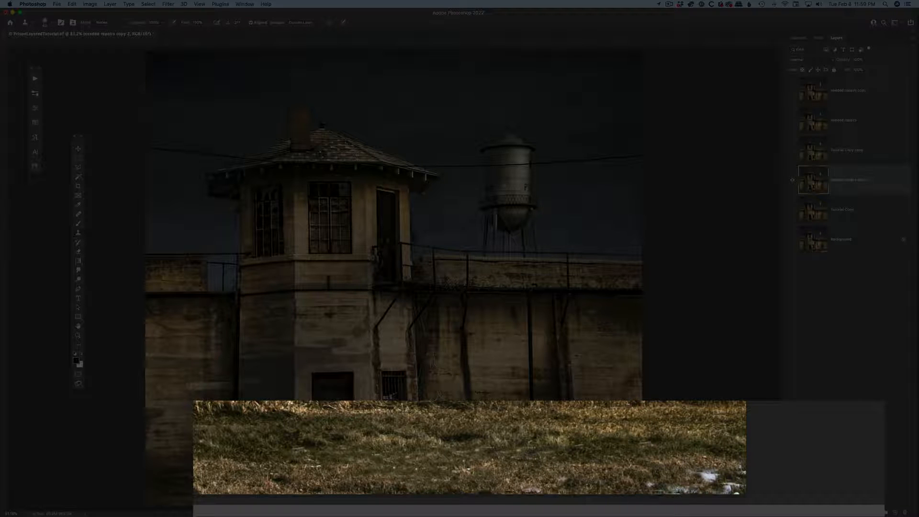